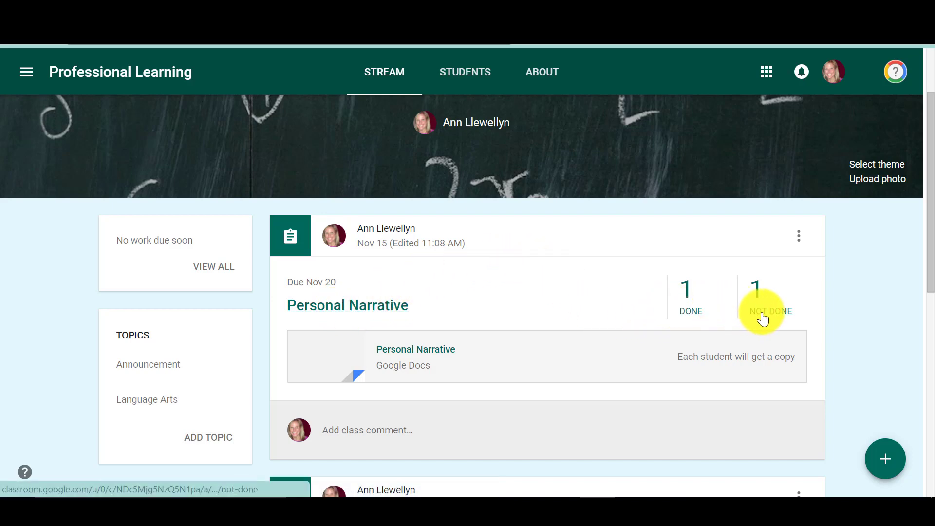
# - Open the completed submissions of the Personal Narrative assignment and set its point value to 50
pyautogui.click(687, 311)
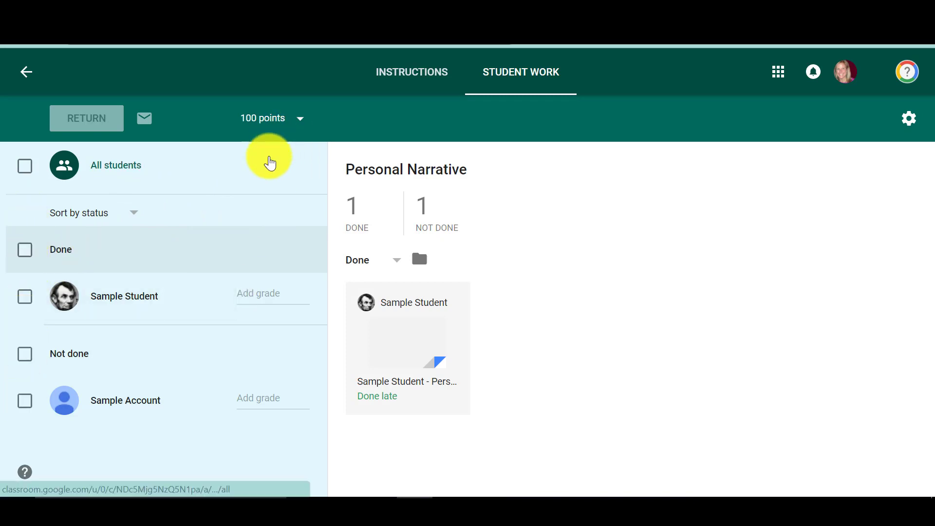
pyautogui.click(24, 301)
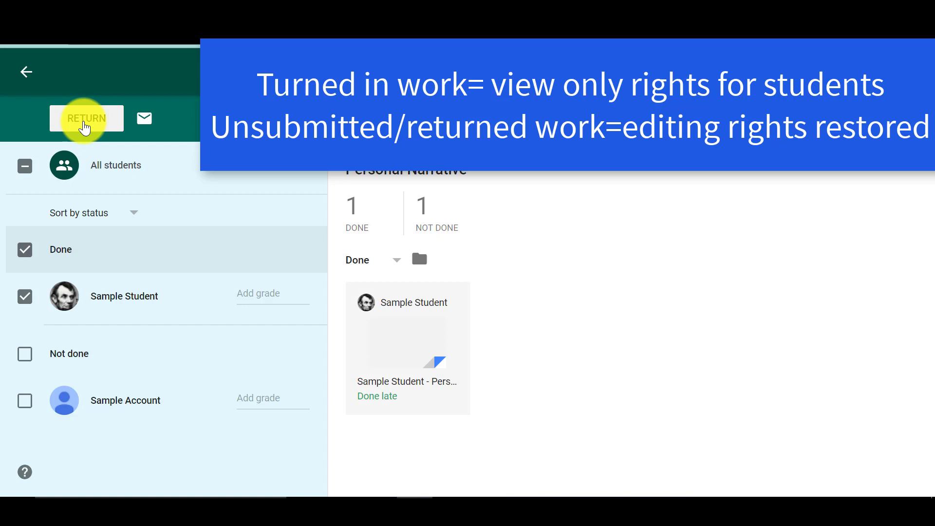
pyautogui.click(25, 251)
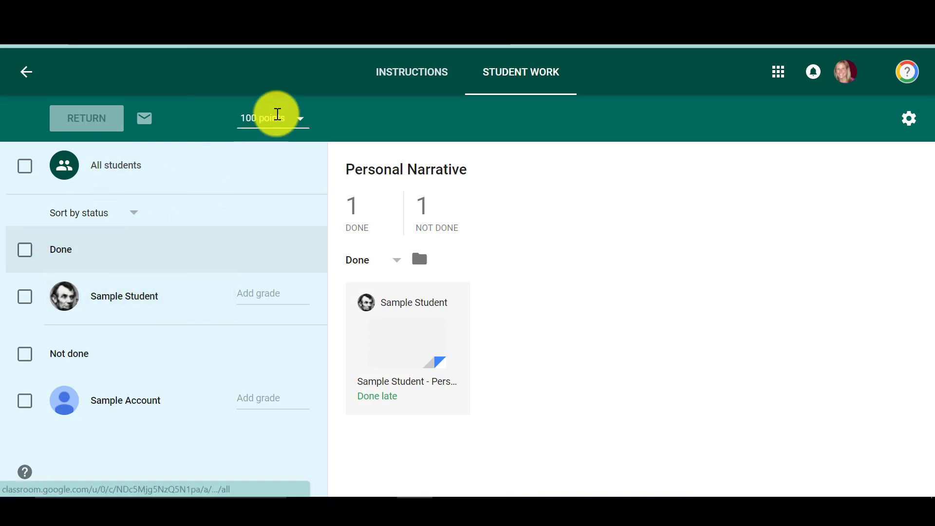
pyautogui.click(283, 120)
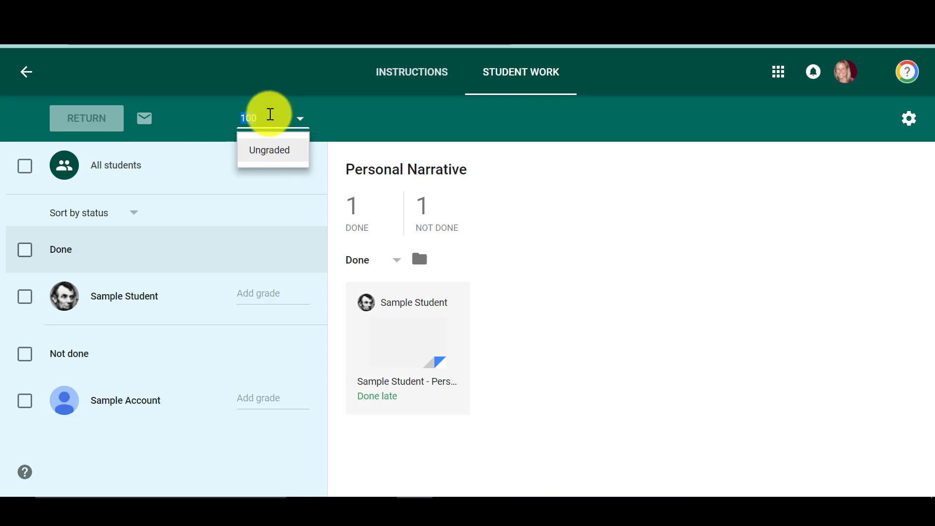
pyautogui.write('50')
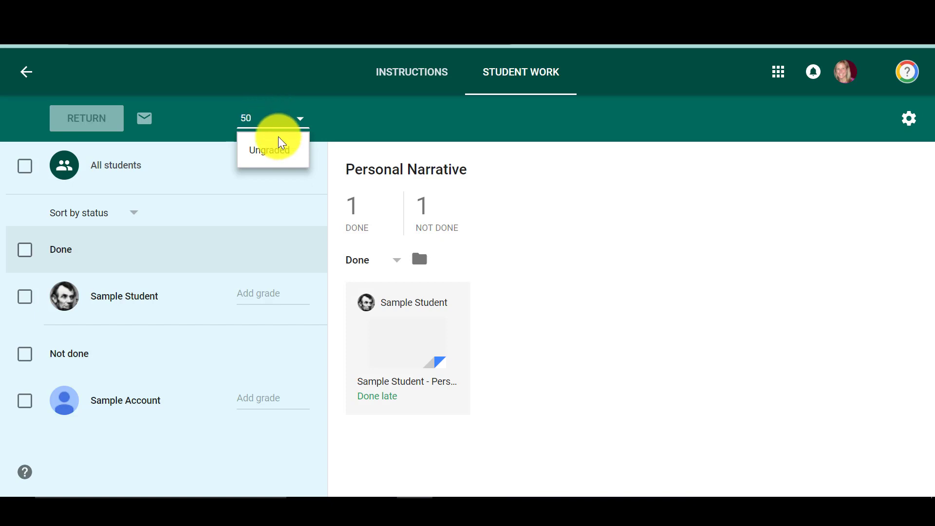
pyautogui.press('Return')
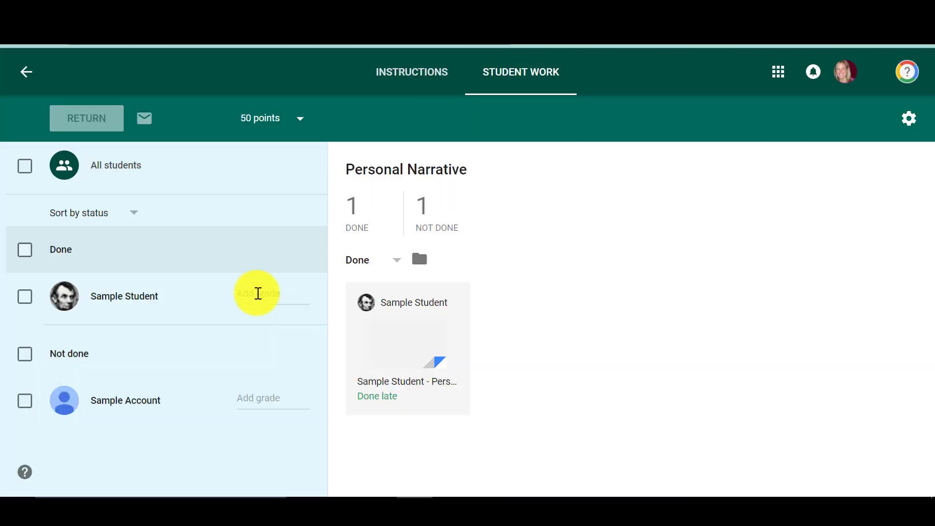
# - Enter a grade of 45.5 for Sample Student's Personal Narrative
pyautogui.click(258, 293)
pyautogui.write('45.5')
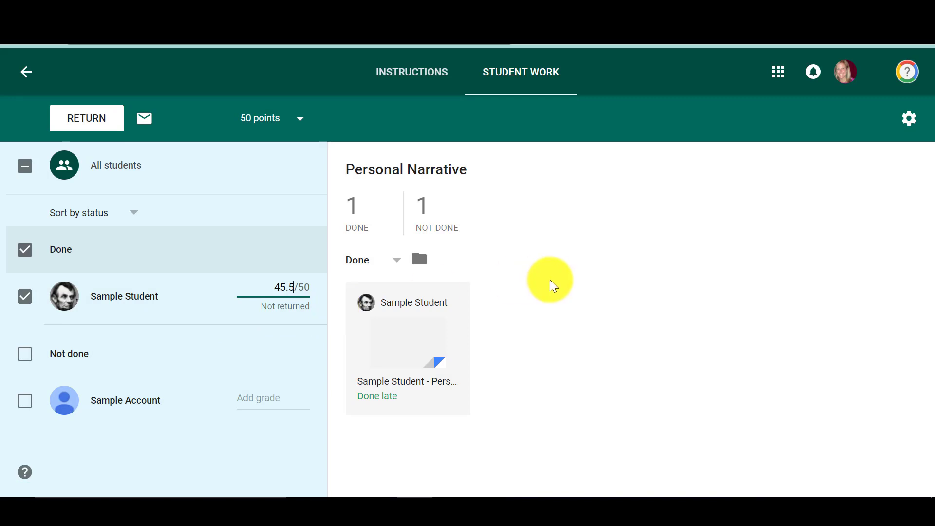
pyautogui.click(548, 280)
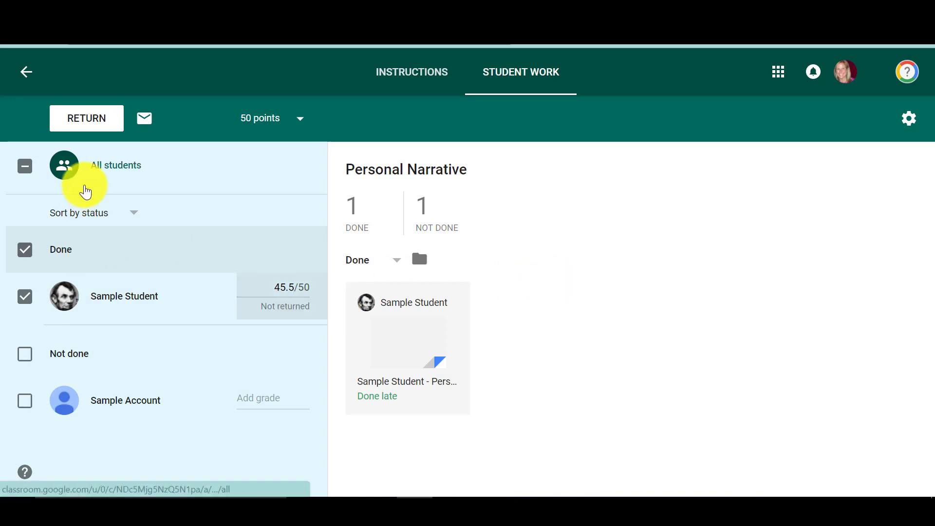
# - Return the graded Personal Narrative to Sample Student without a private comment
pyautogui.click(26, 250)
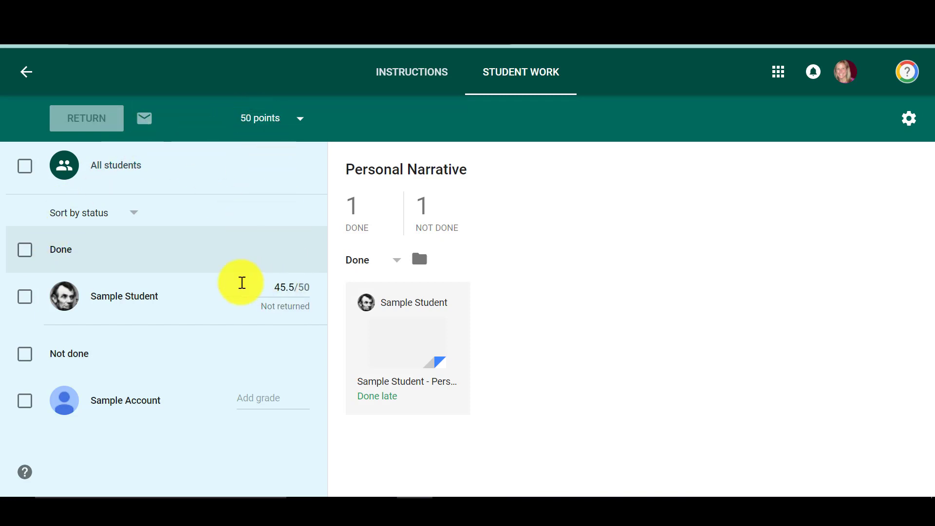
pyautogui.click(26, 298)
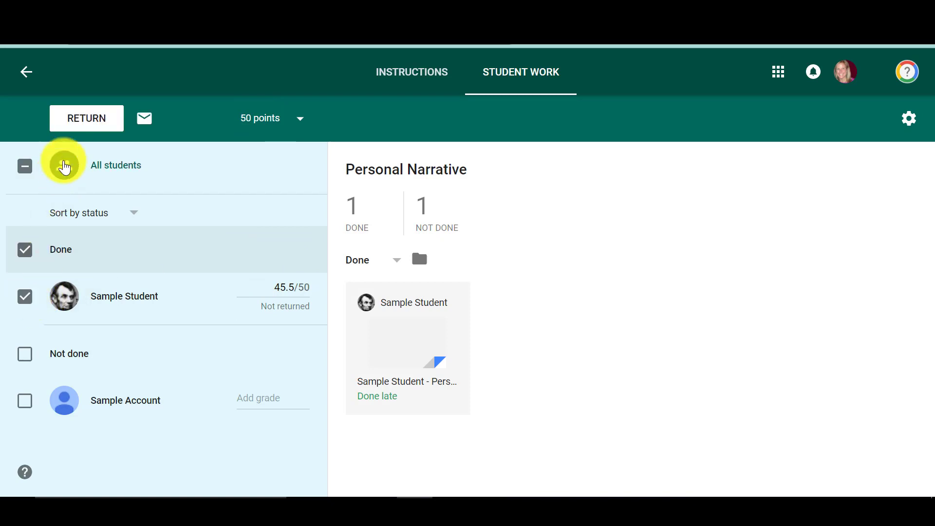
pyautogui.click(85, 122)
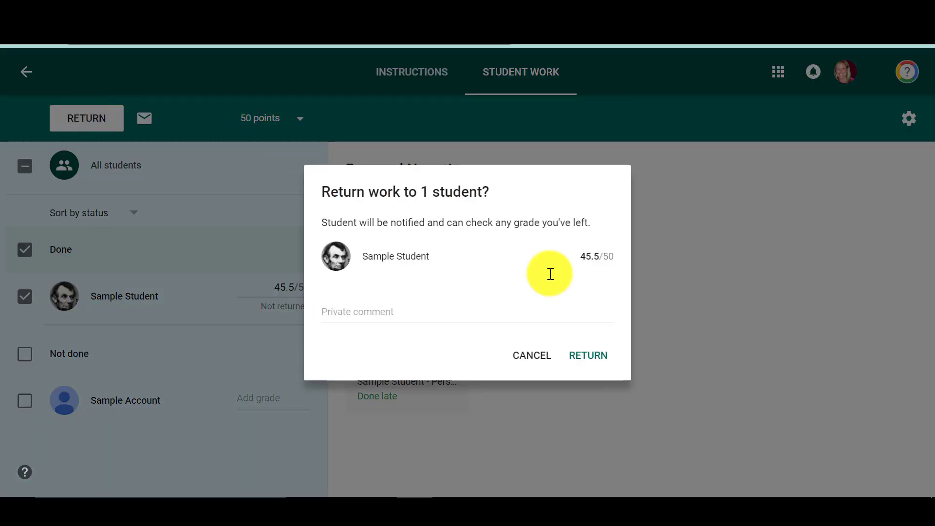
pyautogui.click(593, 359)
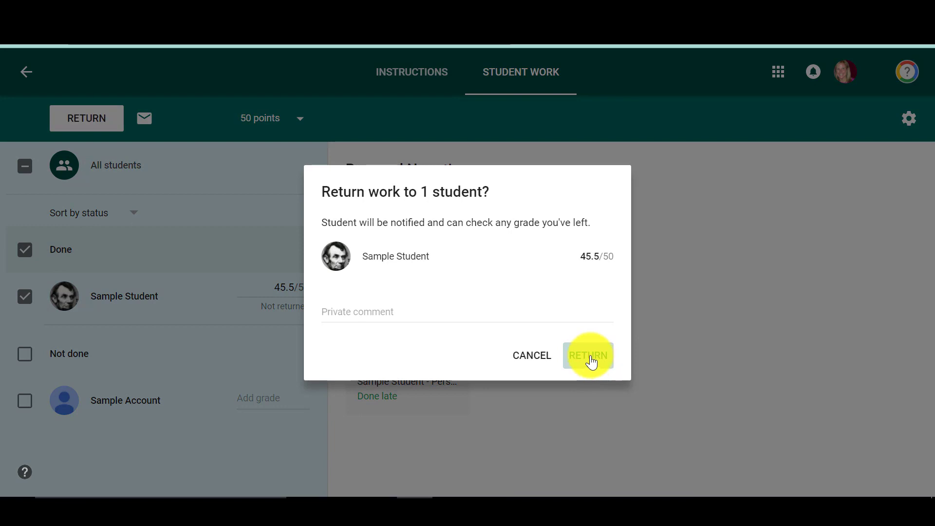
pyautogui.click(404, 321)
pyautogui.click(598, 357)
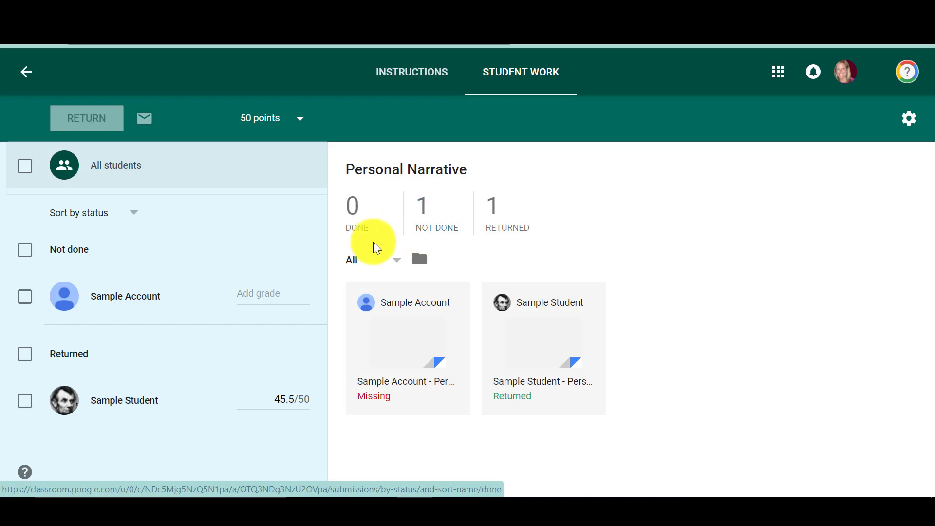
# - View the Personal Narrative submissions filtered by Not done and by Returned, and show all of them again
pyautogui.click(398, 261)
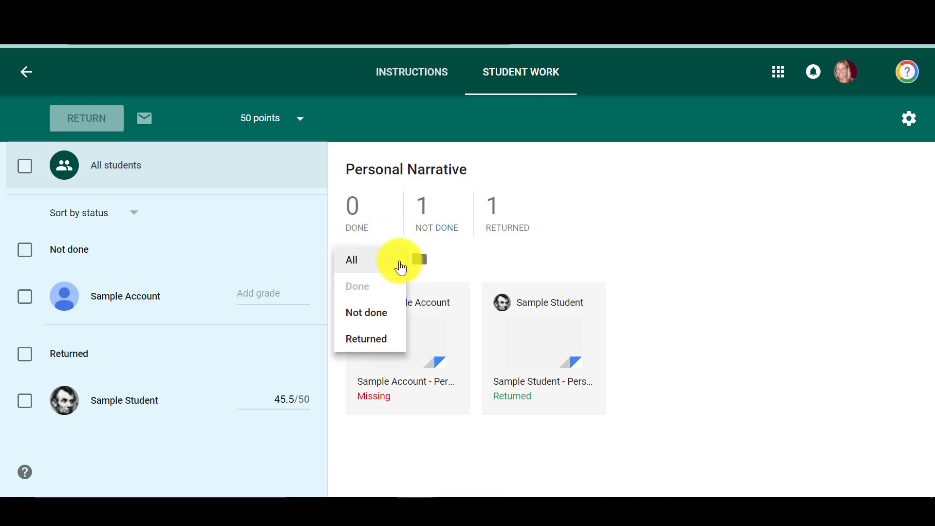
pyautogui.click(384, 319)
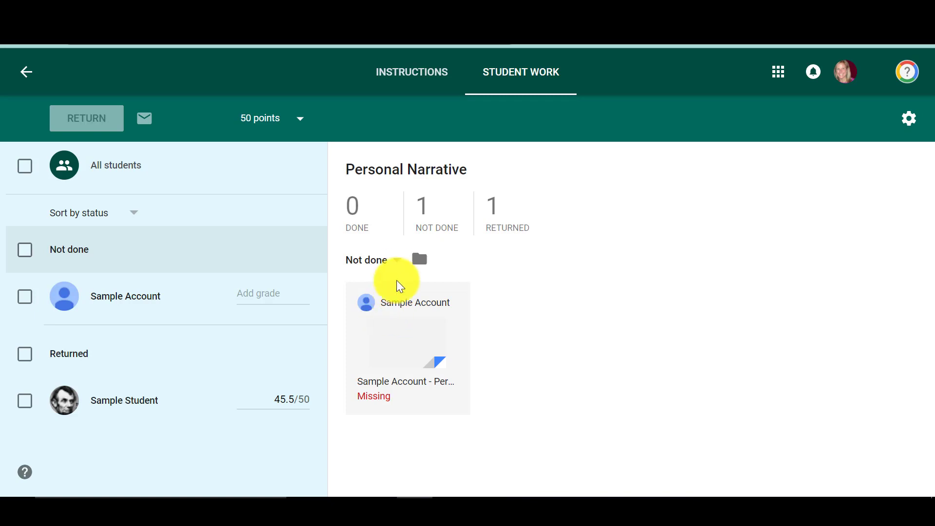
pyautogui.click(398, 268)
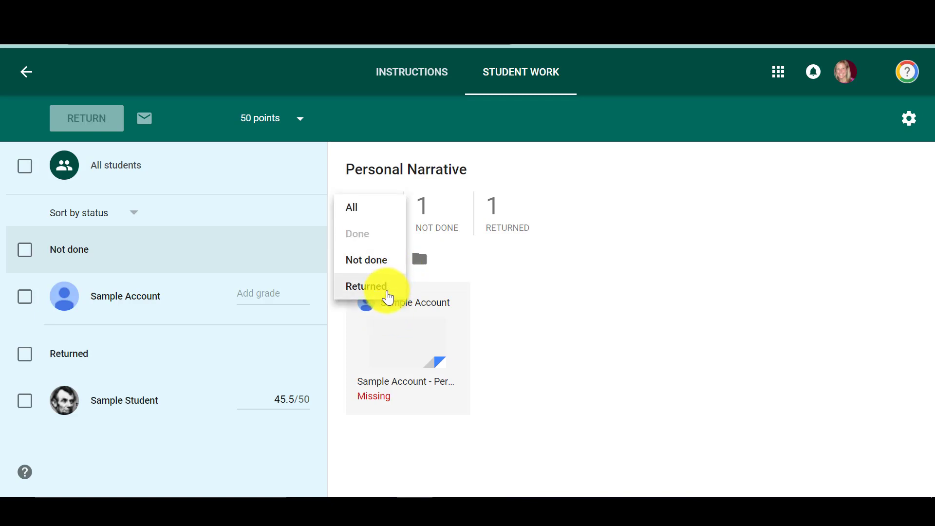
pyautogui.click(387, 290)
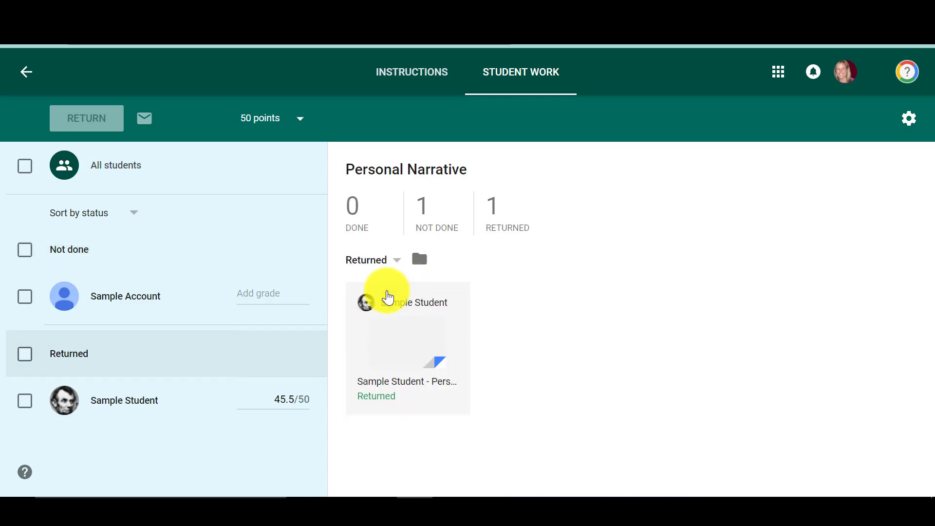
pyautogui.click(398, 265)
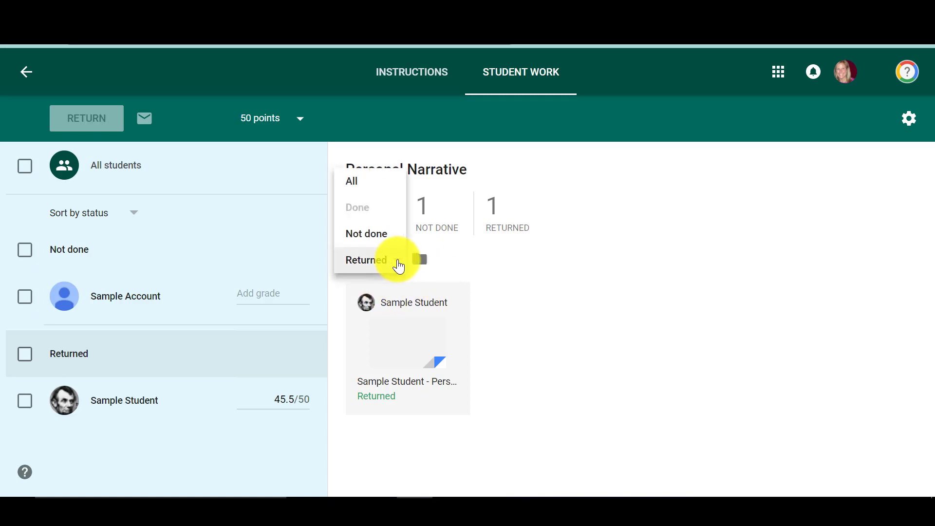
pyautogui.click(378, 189)
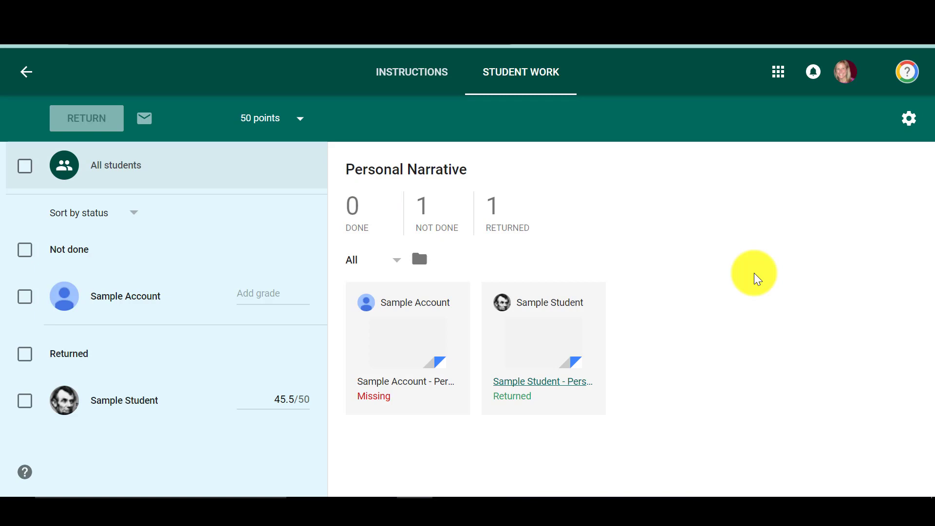
# - Open Sample Student's Personal Narrative document and add the comment "Please" on the word "Hello"
pyautogui.click(541, 383)
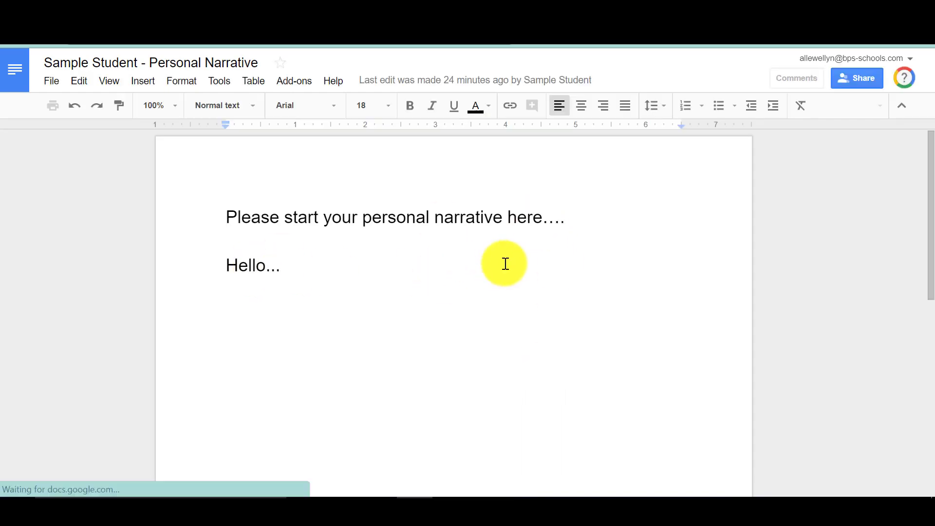
pyautogui.click(797, 80)
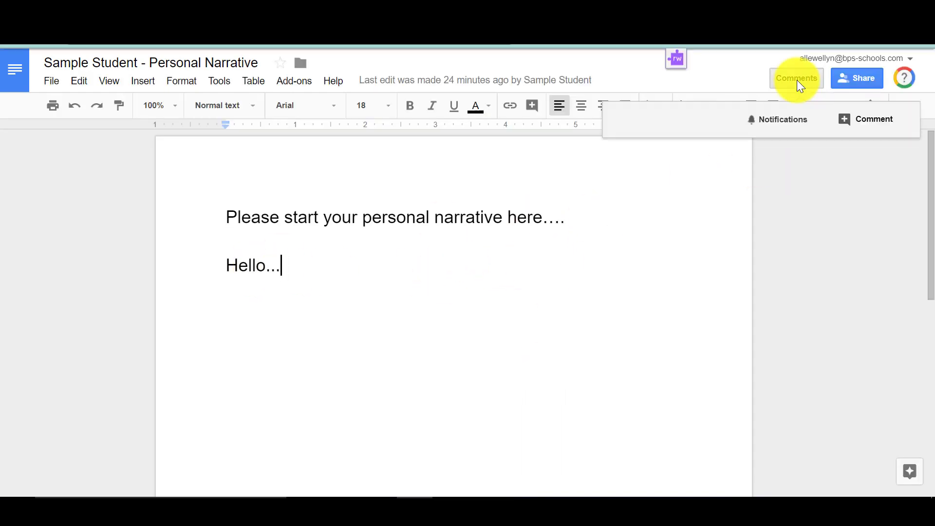
pyautogui.click(874, 120)
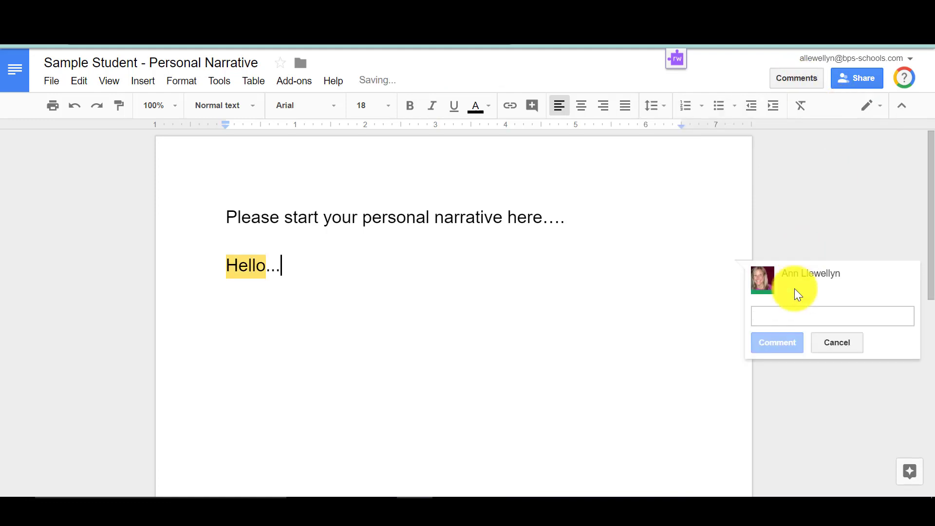
pyautogui.write('Please')
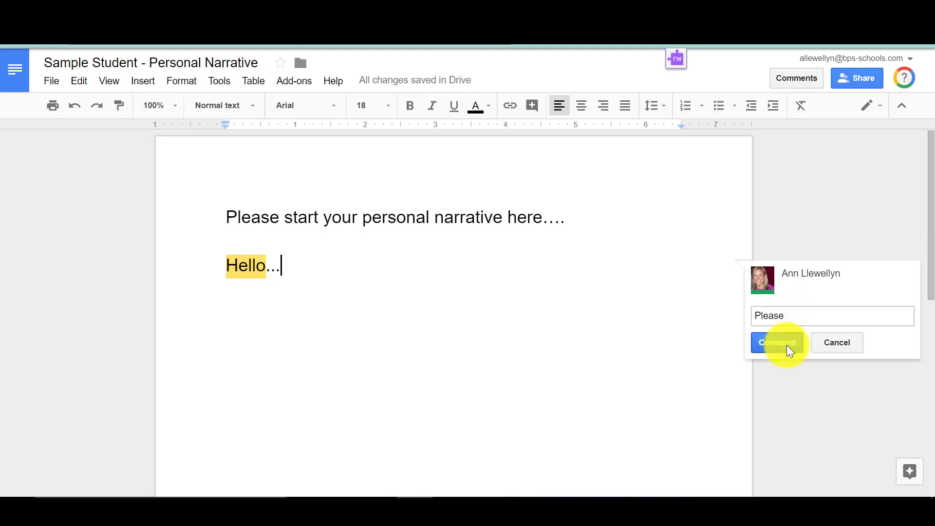
pyautogui.click(789, 343)
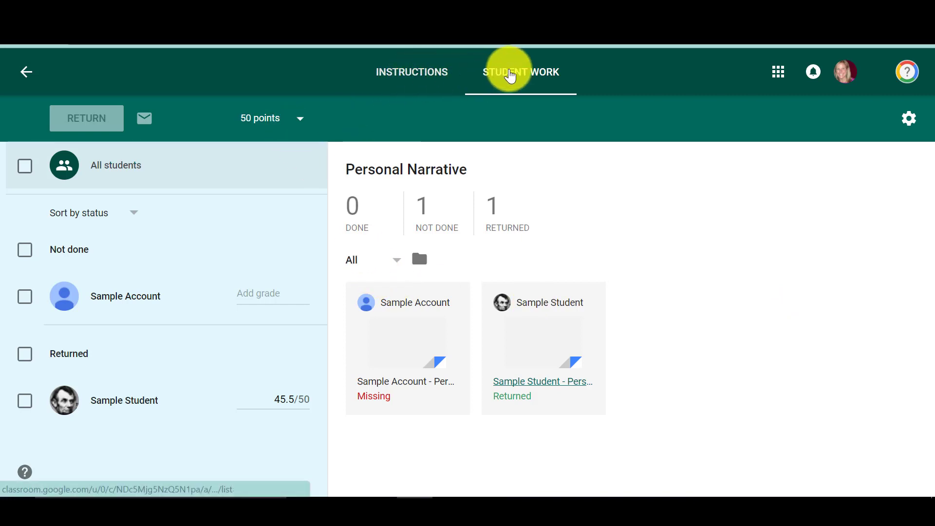
# - Go back to the Professional Learning class and open Sample Student's work overview from the student roster
pyautogui.click(27, 73)
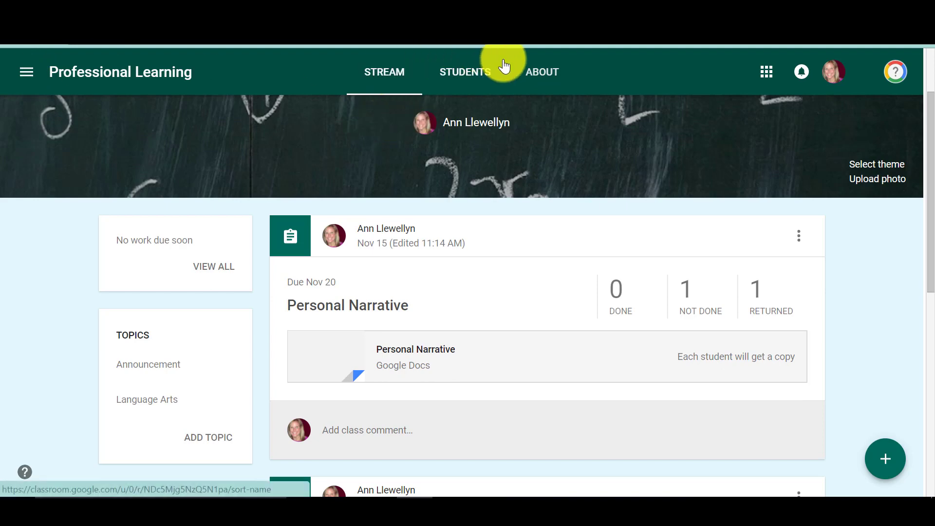
pyautogui.click(481, 74)
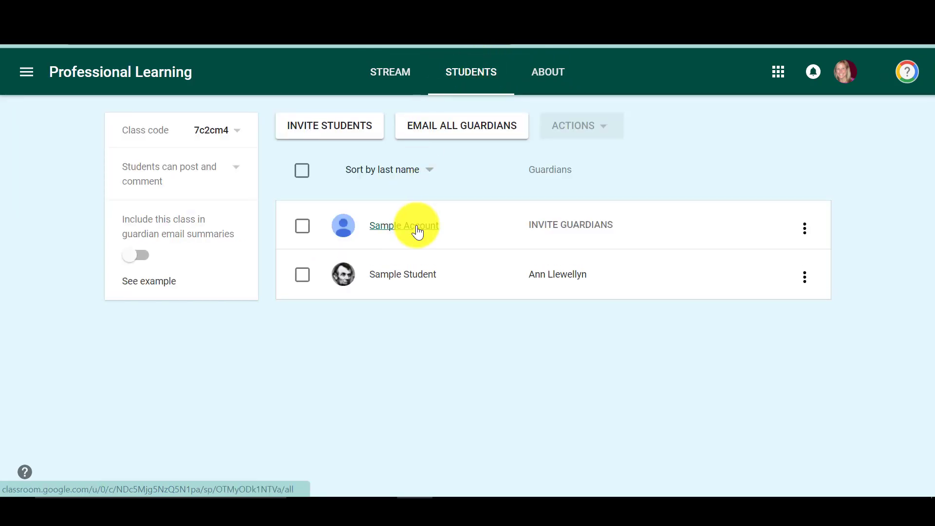
pyautogui.click(394, 278)
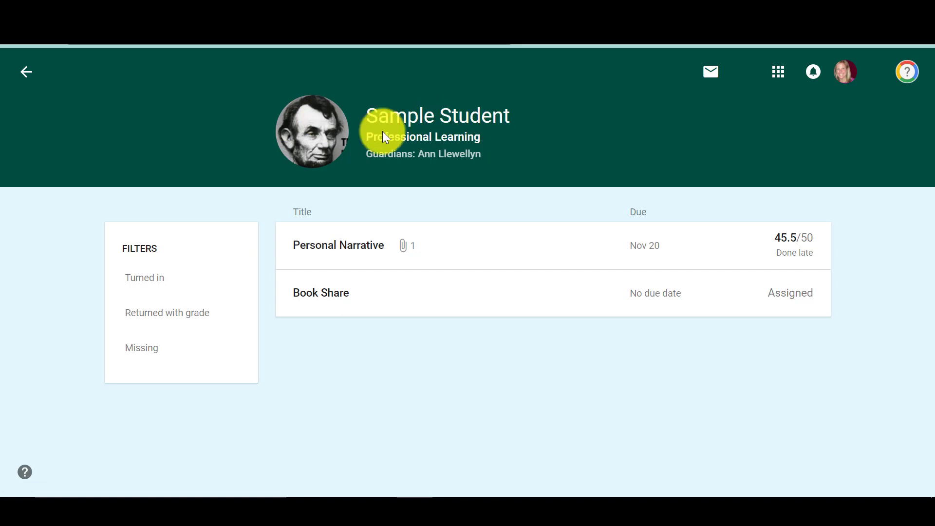
# - Review Sample Student's work filtered by Turned in, Returned with grade and Missing, and go back to the class roster
pyautogui.click(145, 280)
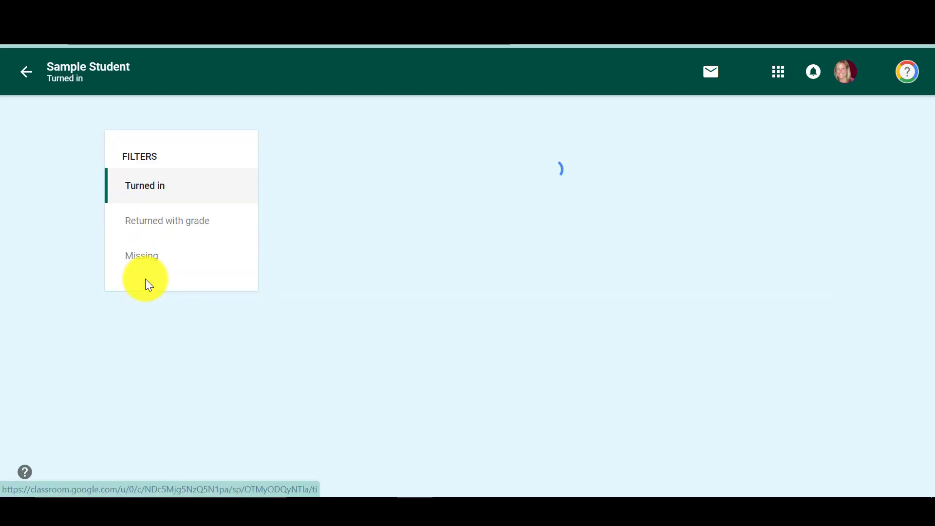
pyautogui.click(148, 228)
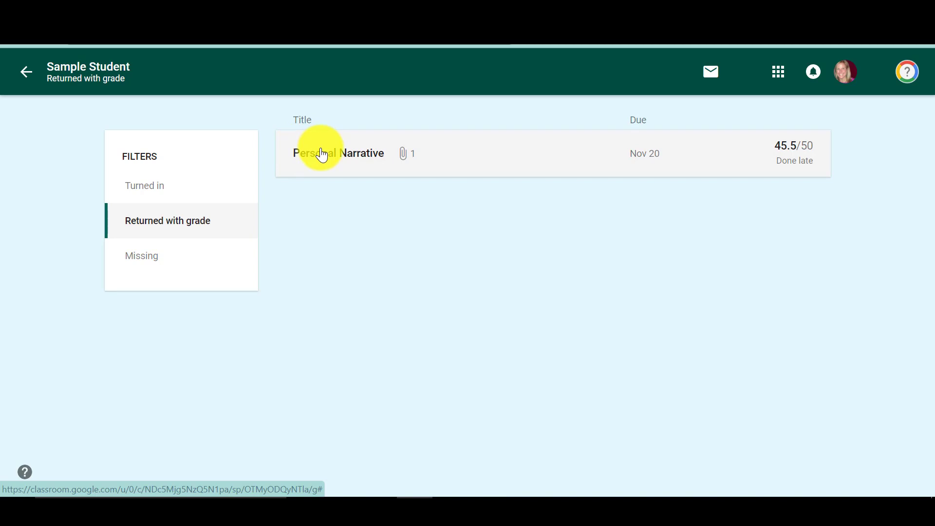
pyautogui.click(154, 262)
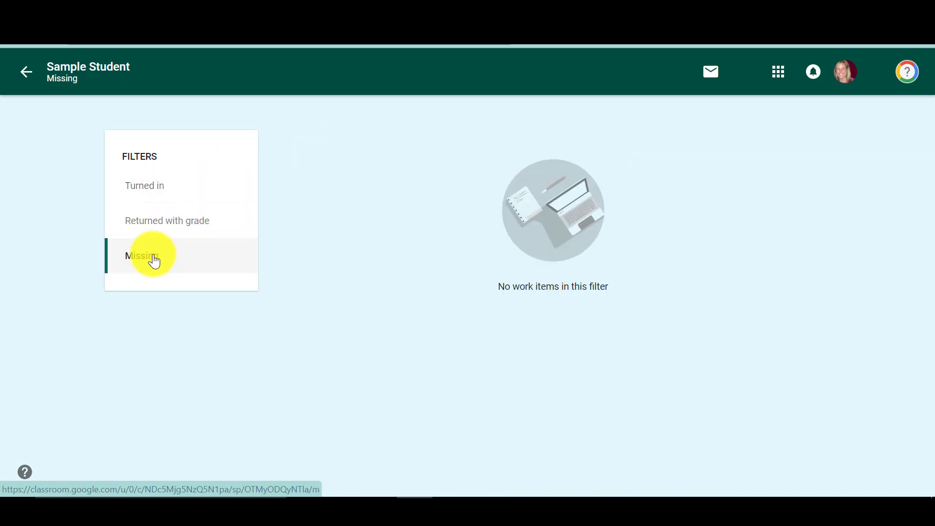
pyautogui.click(149, 190)
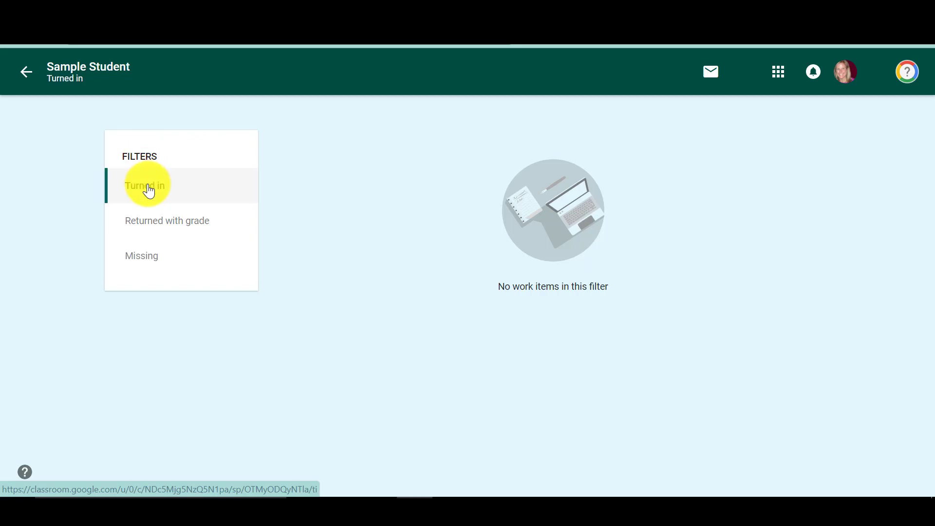
pyautogui.click(27, 73)
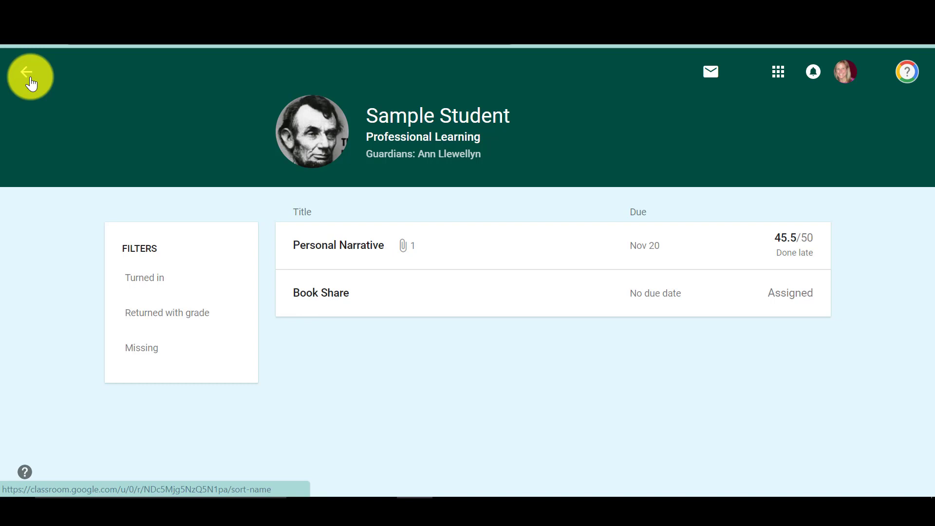
pyautogui.click(27, 75)
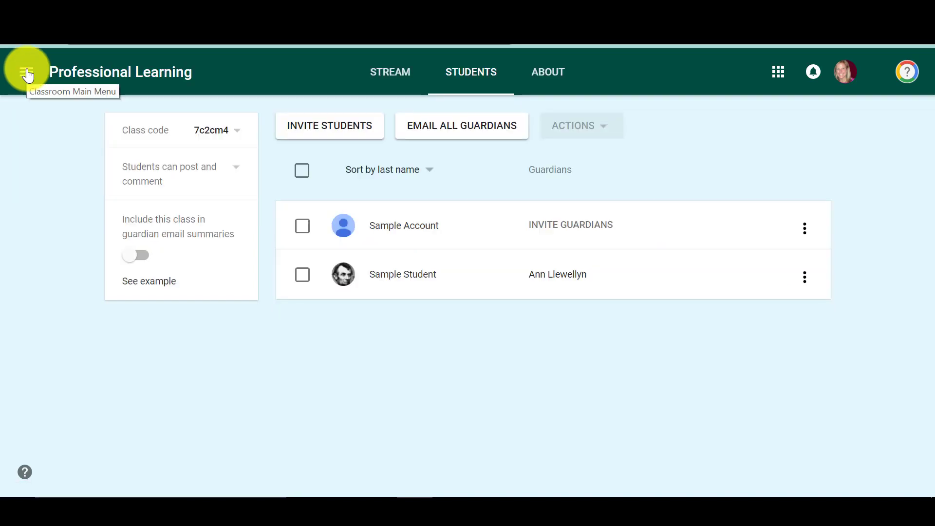